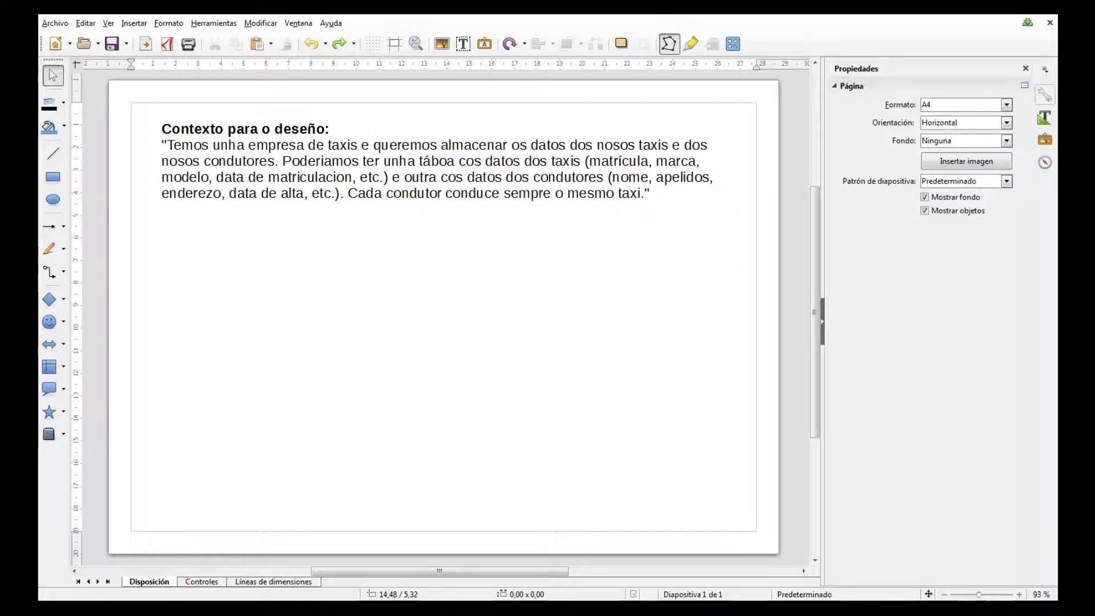
Highlight the entity words "taxis" (before the first parenthesis) and "condutores" (before the second) in the context paragraph in yellow-green.
{"action": "double_click", "coordinate": [565, 162]}
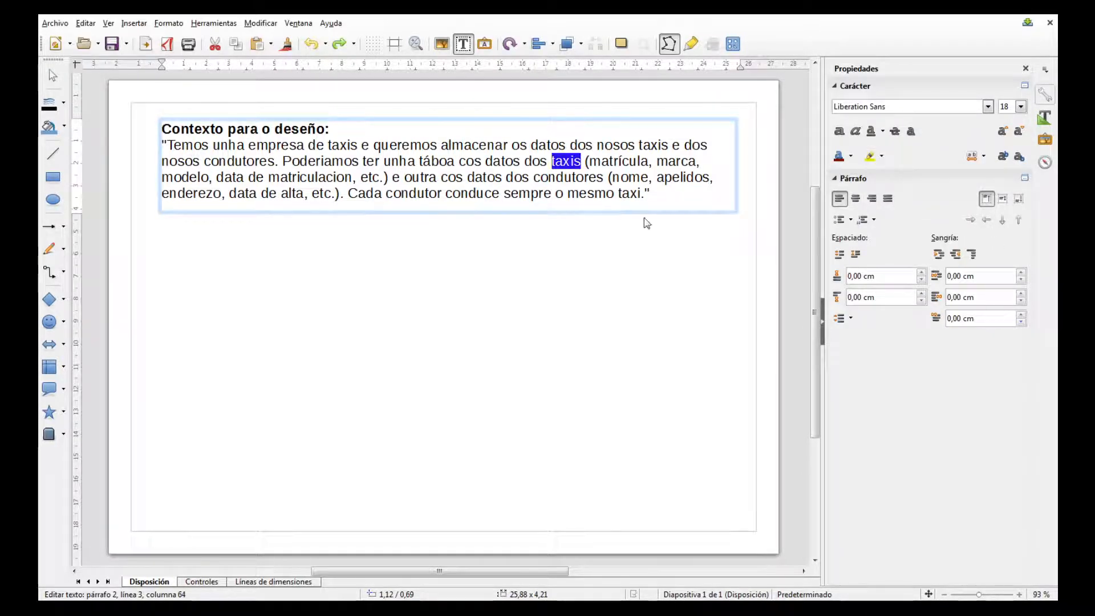
{"action": "double_click", "coordinate": [552, 179]}
{"action": "left_click", "coordinate": [870, 156]}
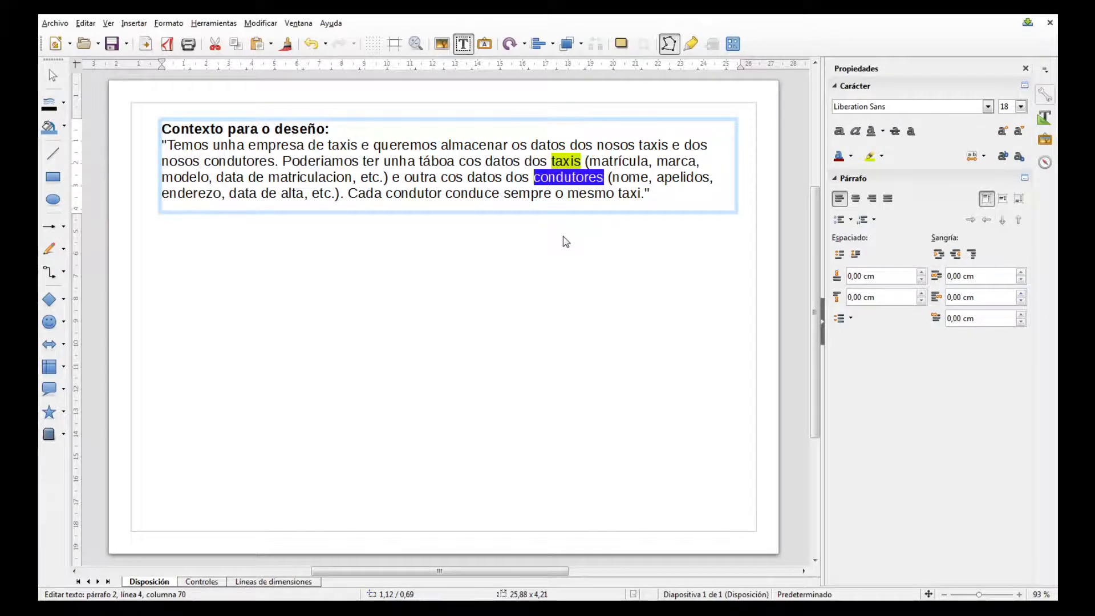
{"action": "left_click", "coordinate": [638, 193]}
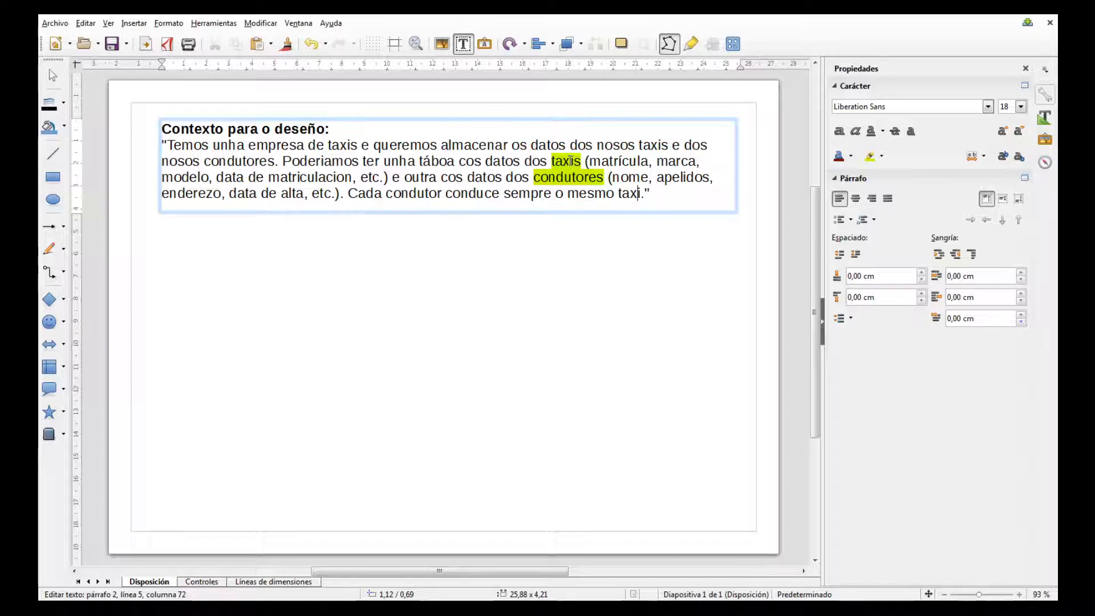
Highlight "matrícula, marca, modelo, data de matriculacion" and "nome, apelidos, enderezo, data de alta" in orange.
{"action": "left_click_drag", "start_coordinate": [589, 162], "coordinate": [353, 177]}
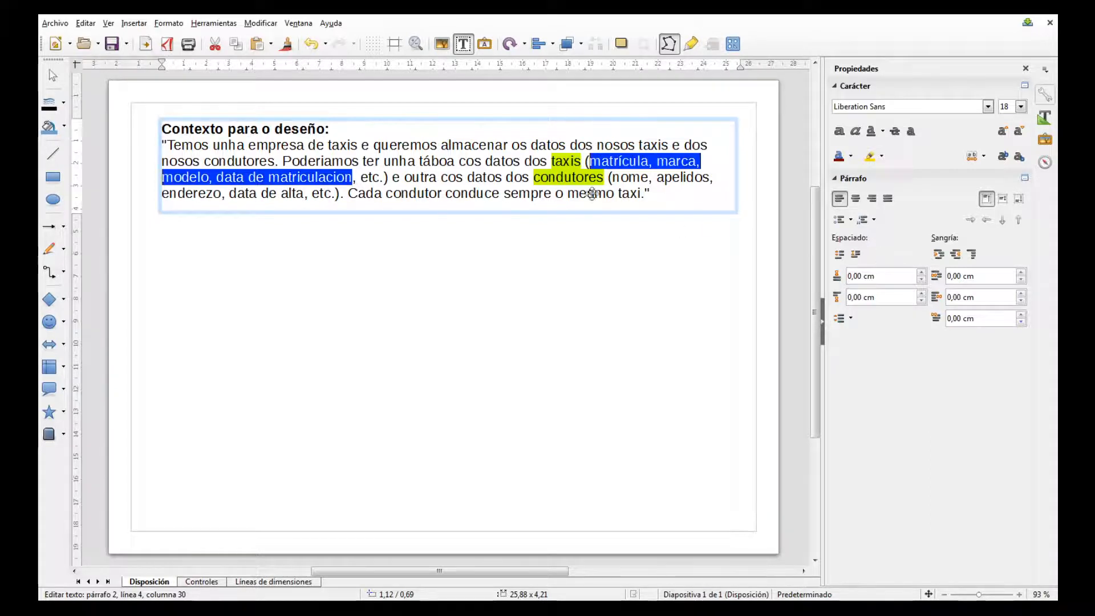
{"action": "left_click", "coordinate": [640, 193]}
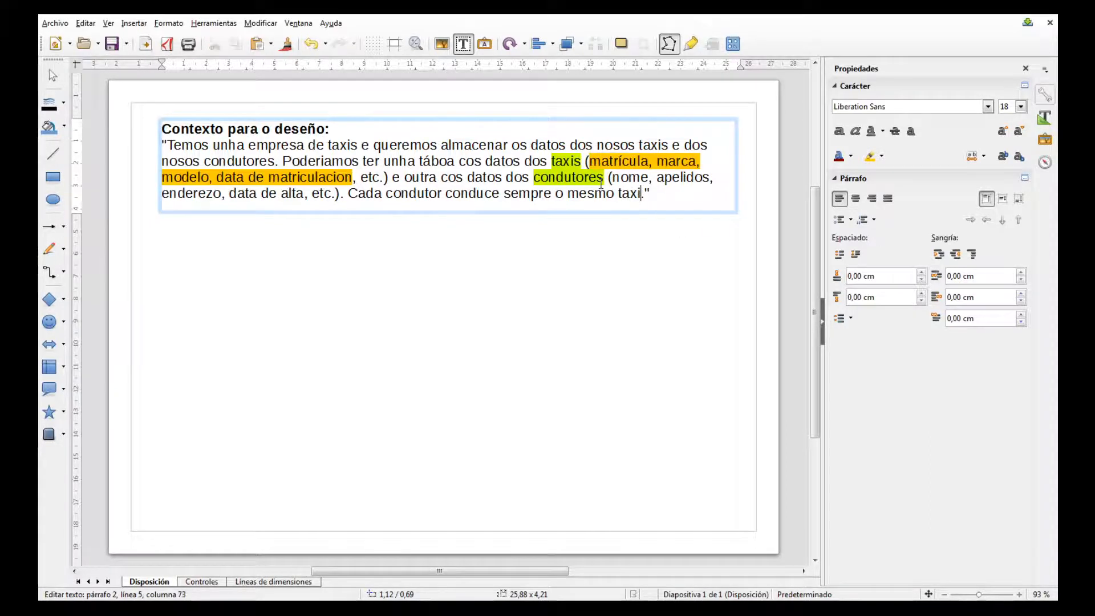
{"action": "left_click_drag", "start_coordinate": [614, 178], "coordinate": [305, 192]}
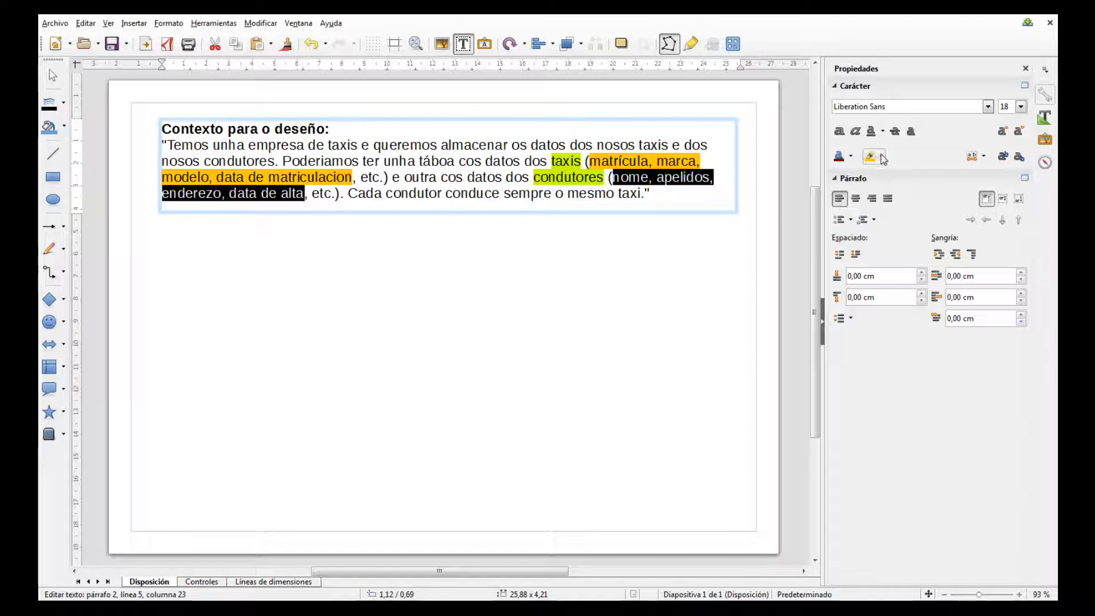
{"action": "left_click", "coordinate": [884, 251]}
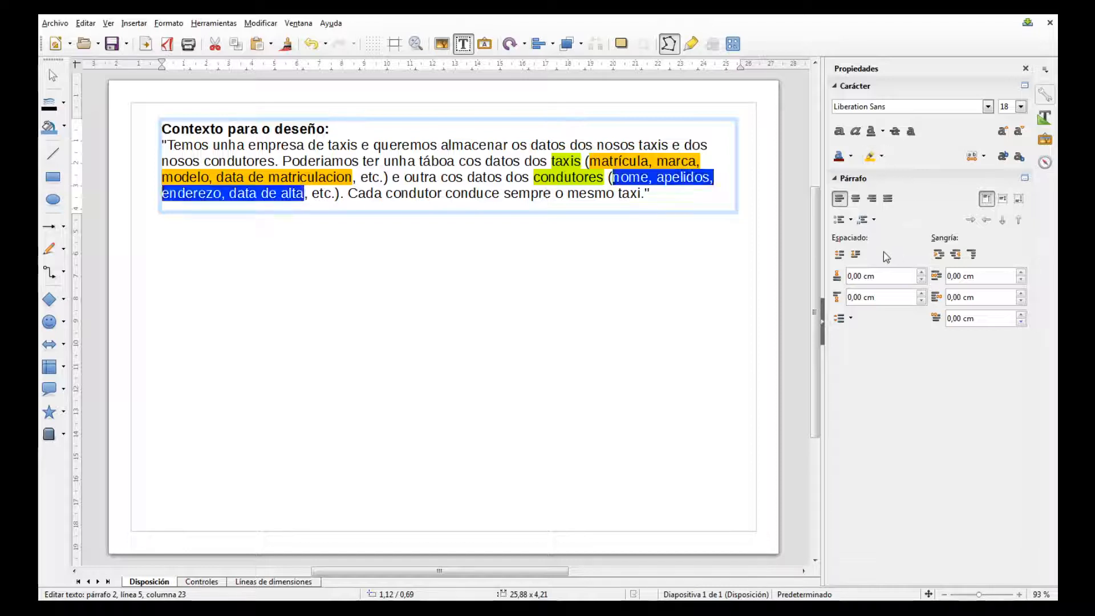
{"action": "left_click", "coordinate": [251, 257]}
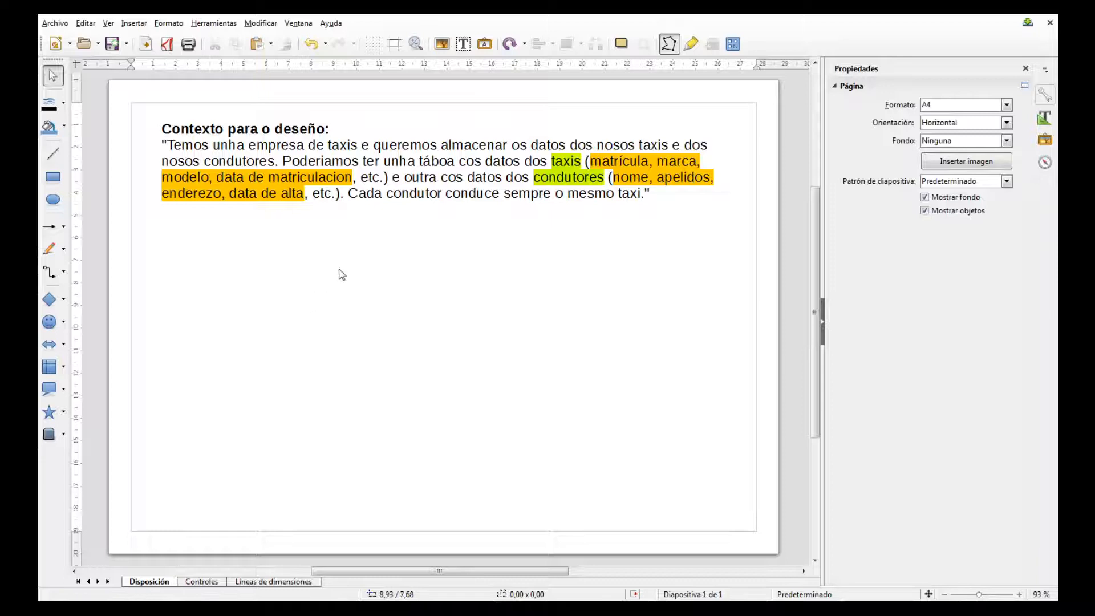
Add a text box about 11.9 cm wide below the context paragraph containing "TAXI(MATRICULA,".
{"action": "left_click", "coordinate": [463, 45]}
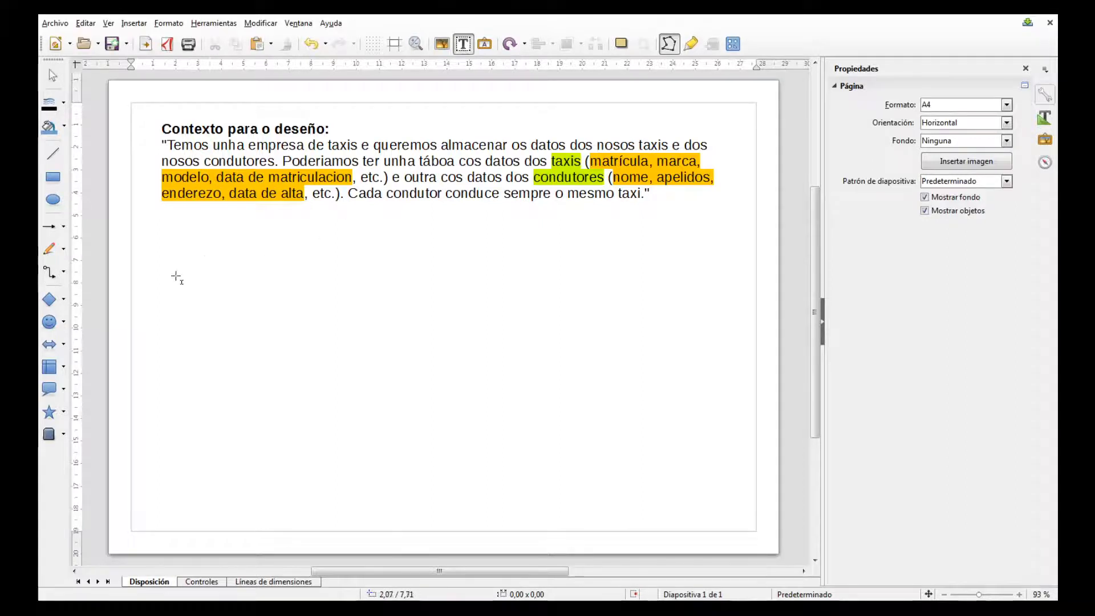
{"action": "left_click_drag", "start_coordinate": [174, 231], "coordinate": [442, 248]}
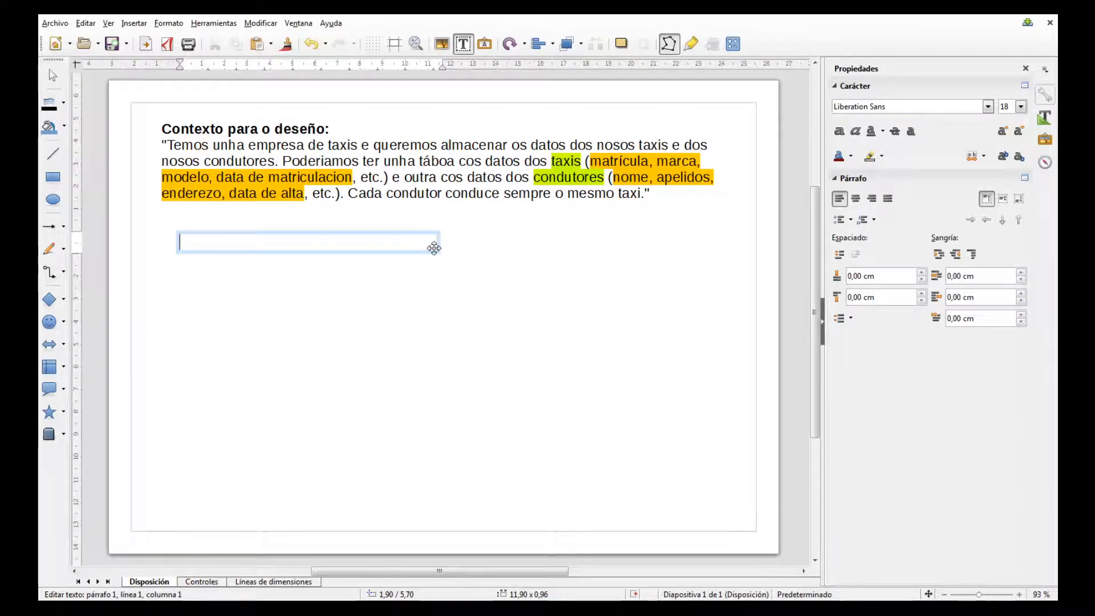
{"action": "type", "text": "TAXI("}
{"action": "type", "text": "MATRICULA,"}
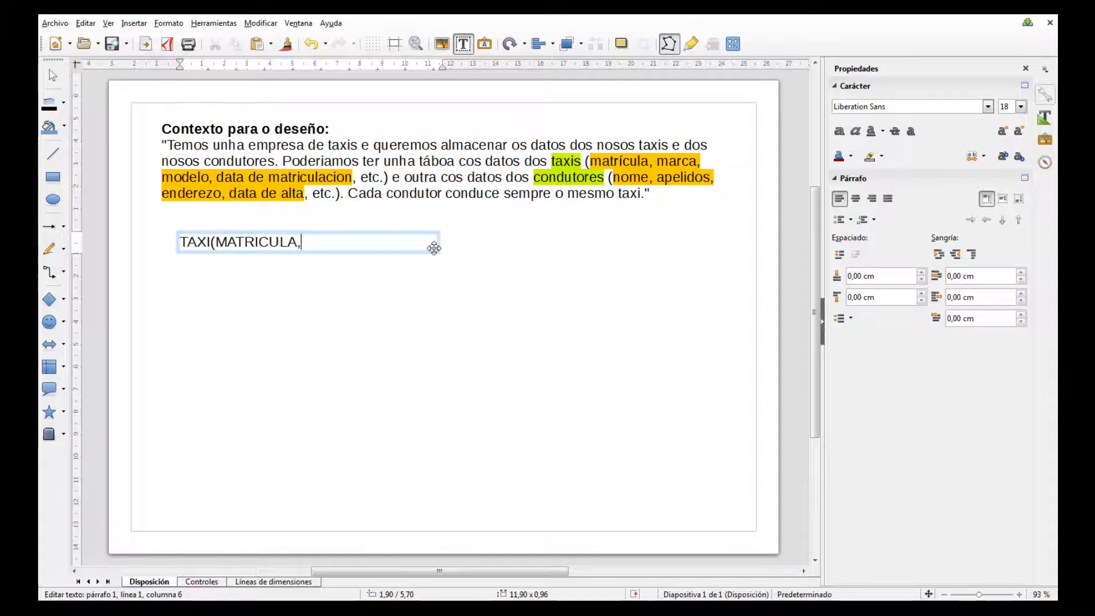
Replace the uppercase attribute after "TAXI(" with "matricula, marca, modelo".
{"action": "key", "text": "BackSpace"}
{"action": "key", "text": "BackSpace"}
{"action": "key", "text": "BackSpace"}
{"action": "key", "text": "BackSpace"}
{"action": "key", "text": "BackSpace"}
{"action": "key", "text": "BackSpace"}
{"action": "key", "text": "BackSpace"}
{"action": "key", "text": "BackSpace"}
{"action": "key", "text": "BackSpace"}
{"action": "type", "text": "matric"}
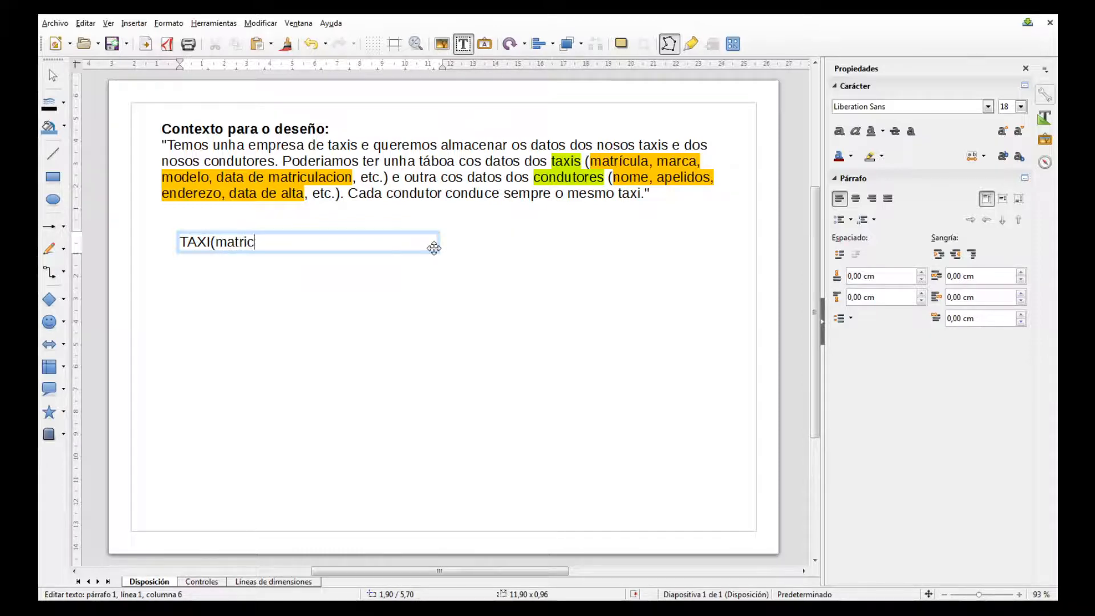
{"action": "type", "text": "ula, marca, modelo"}
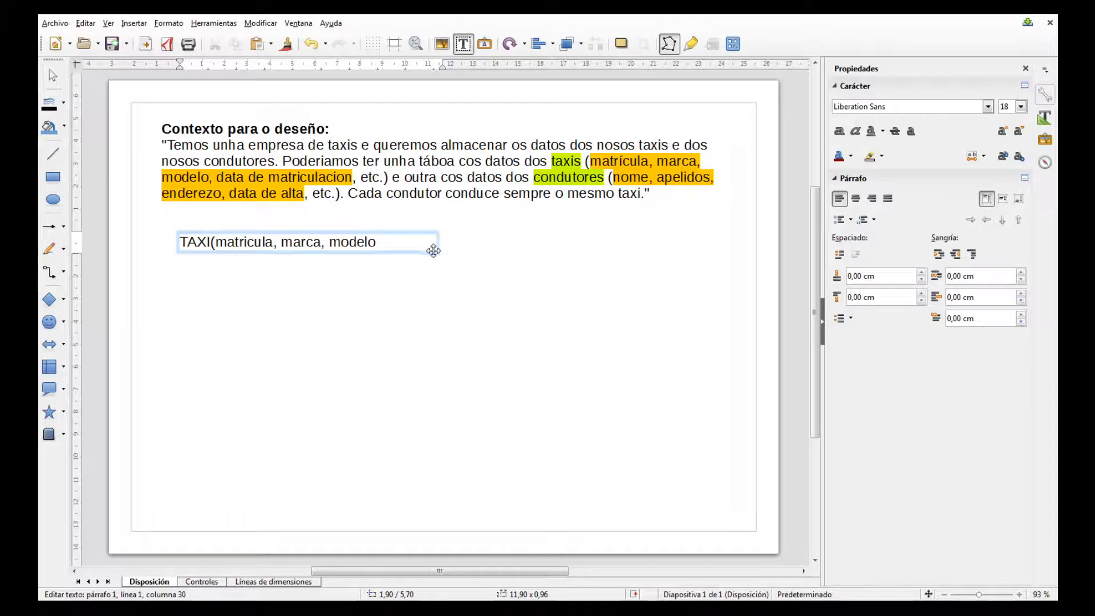
Widen the TAXI text box to about 19.9 cm and append ", dataMatriculacion" to its attributes.
{"action": "left_click", "coordinate": [434, 251]}
{"action": "left_click_drag", "start_coordinate": [442, 242], "coordinate": [623, 241]}
{"action": "left_click", "coordinate": [375, 239]}
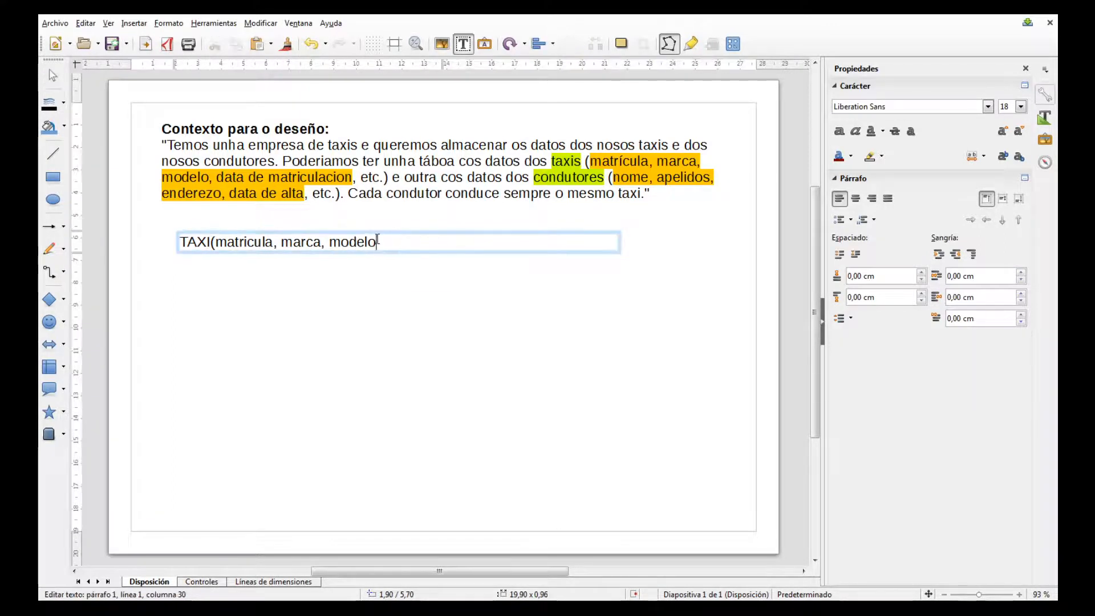
{"action": "type", "text": ","}
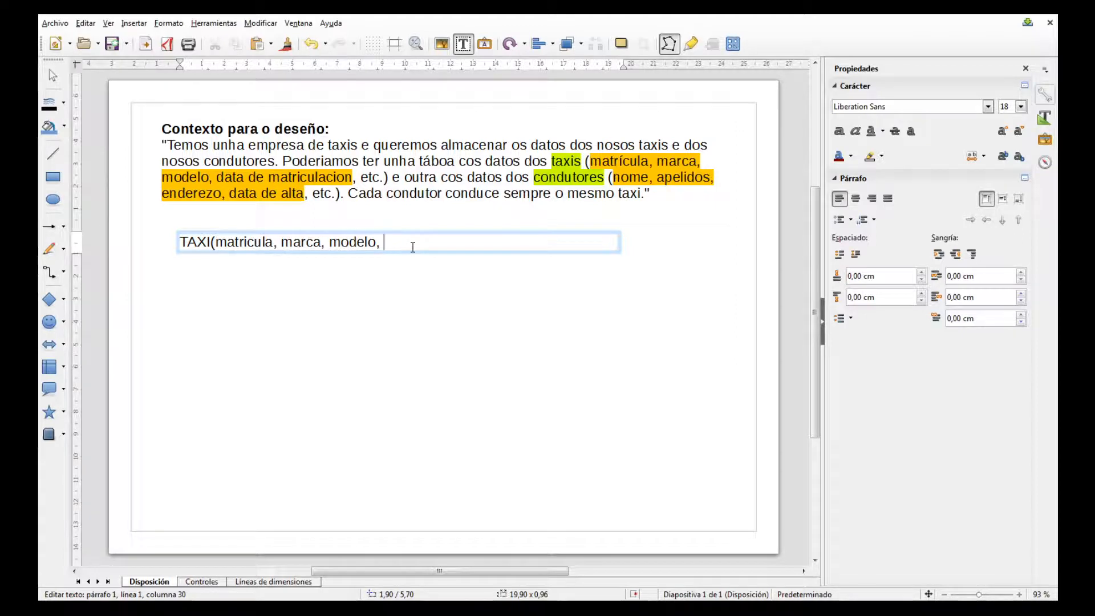
{"action": "type", "text": "dataMatriculacion"}
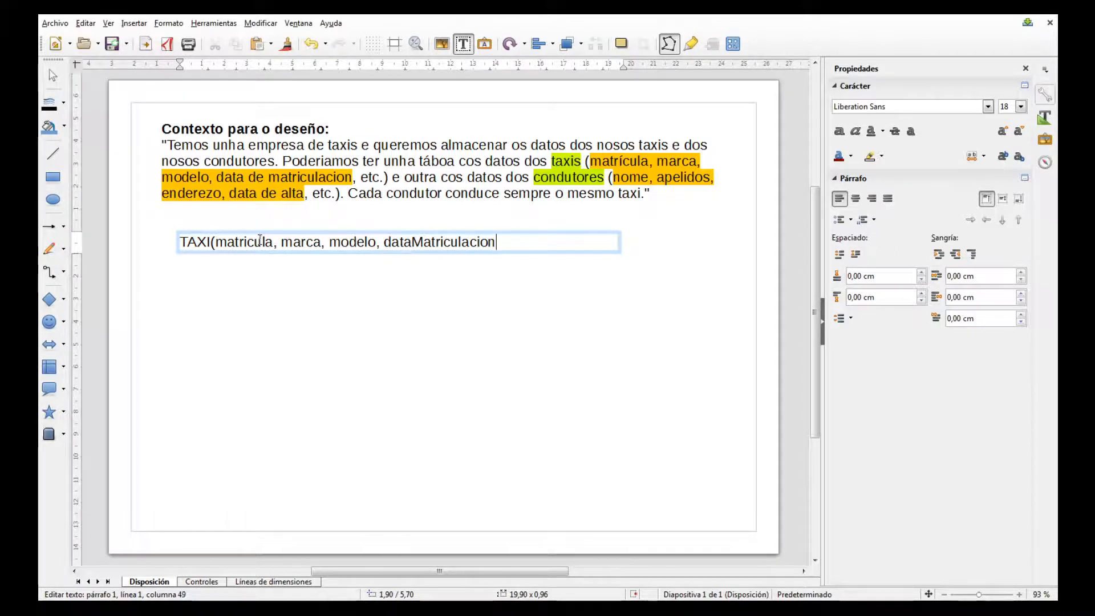
Make "matricula" bold in the TAXI line and end the line with a closing parenthesis.
{"action": "double_click", "coordinate": [239, 241]}
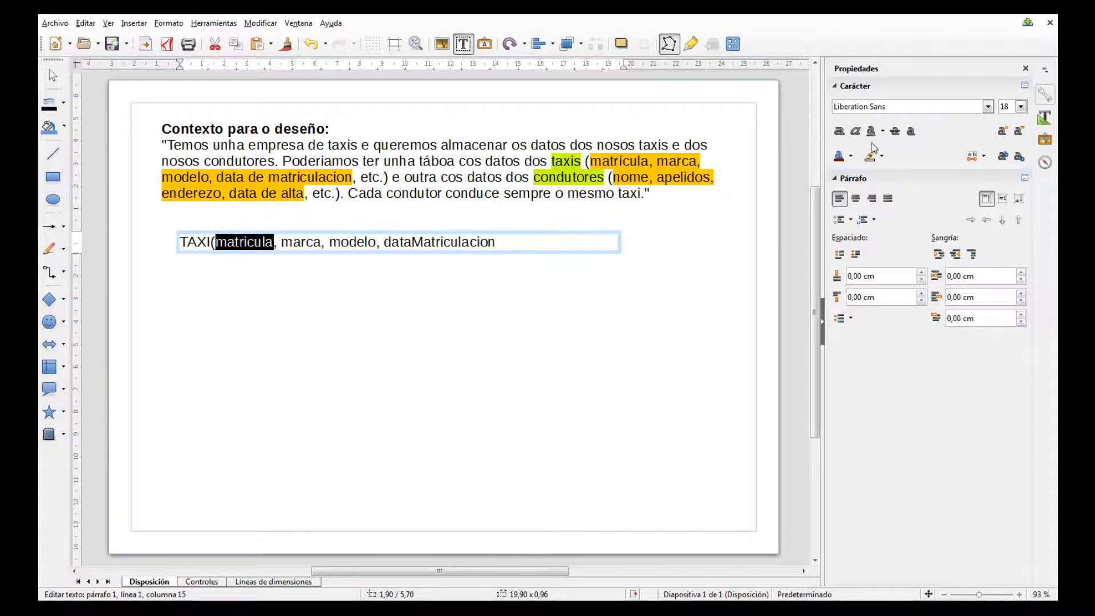
{"action": "left_click", "coordinate": [840, 135]}
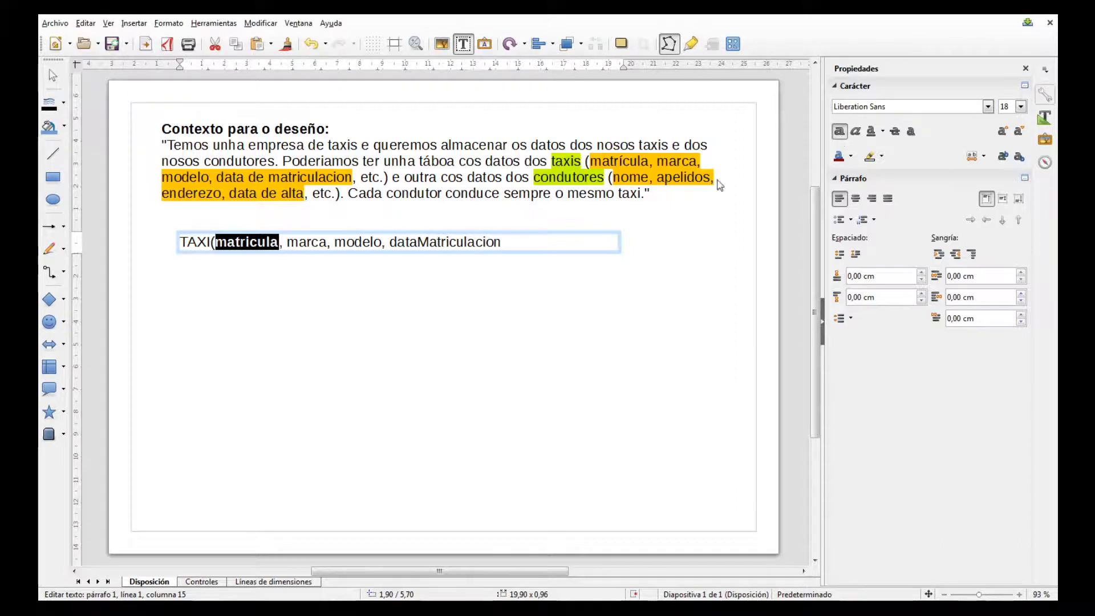
{"action": "left_click", "coordinate": [537, 243]}
{"action": "type", "text": ")"}
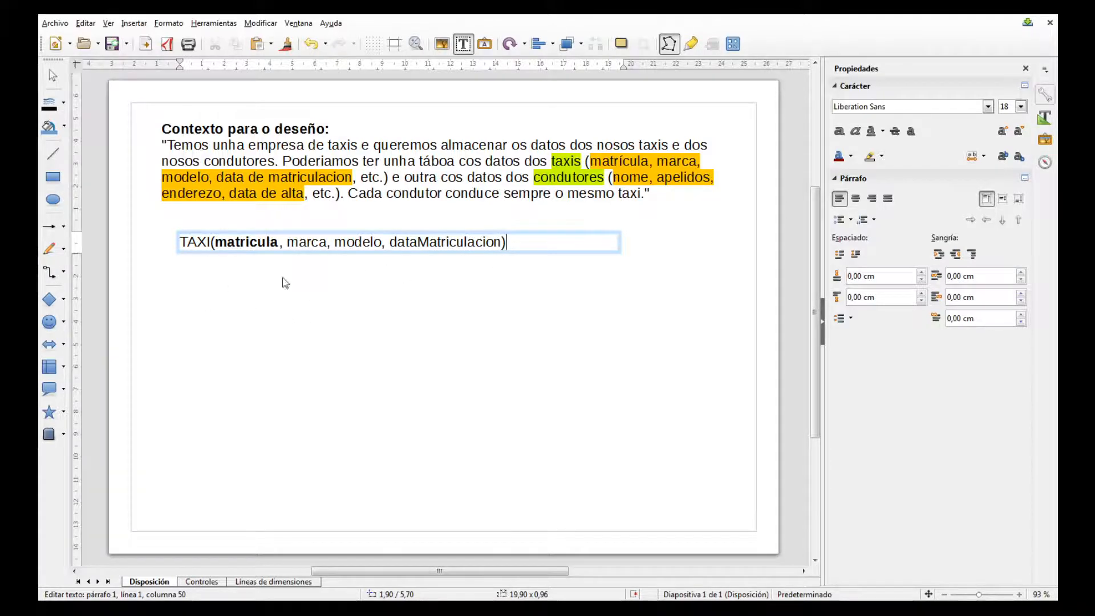
{"action": "left_click", "coordinate": [203, 297]}
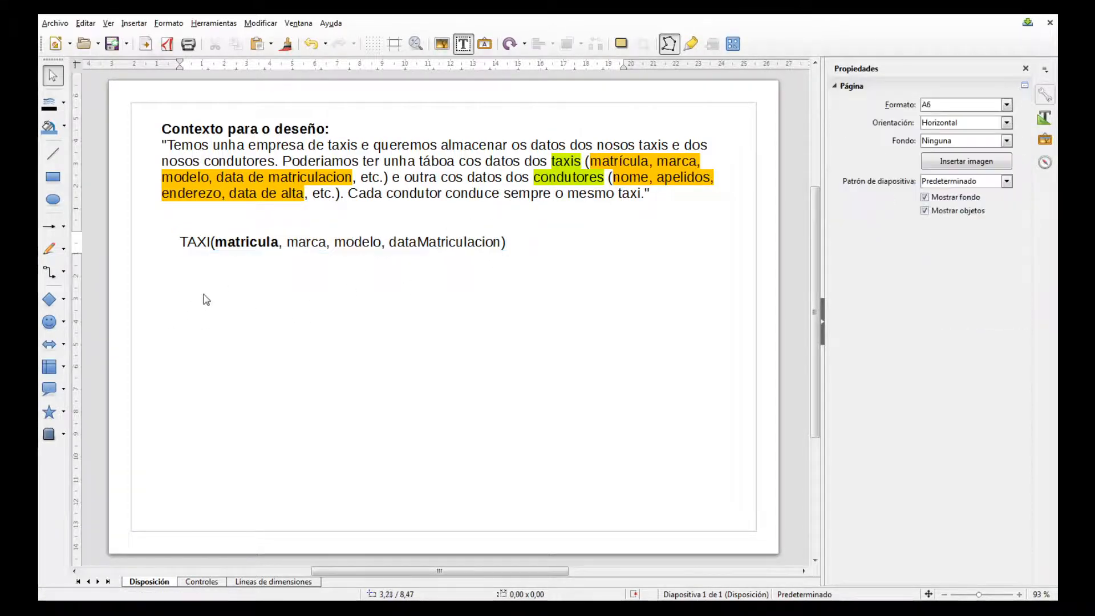
Add a text box about 18 cm wide below the TAXI line containing "CONDUTOR(DNI,nome, apelidos, enderezo, dataAlta,".
{"action": "left_click", "coordinate": [463, 46]}
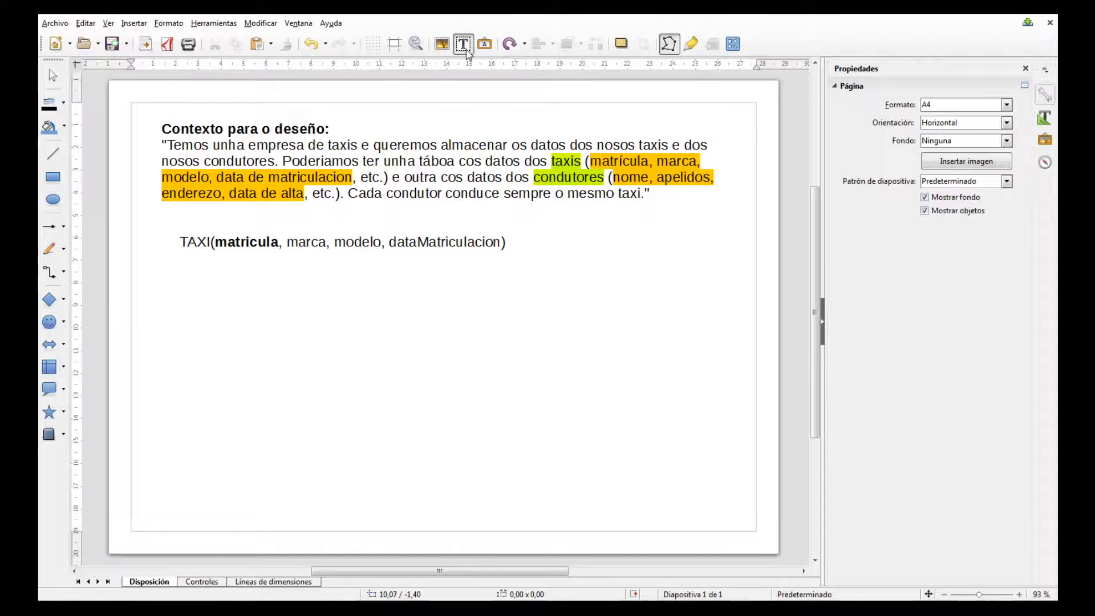
{"action": "left_click_drag", "start_coordinate": [181, 281], "coordinate": [584, 302]}
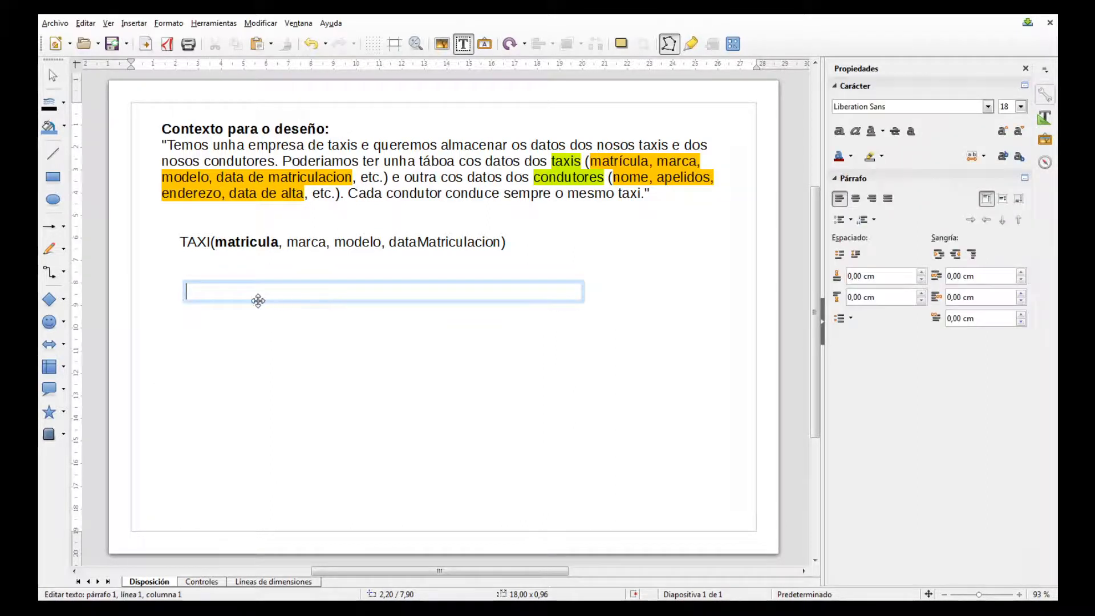
{"action": "type", "text": "COND"}
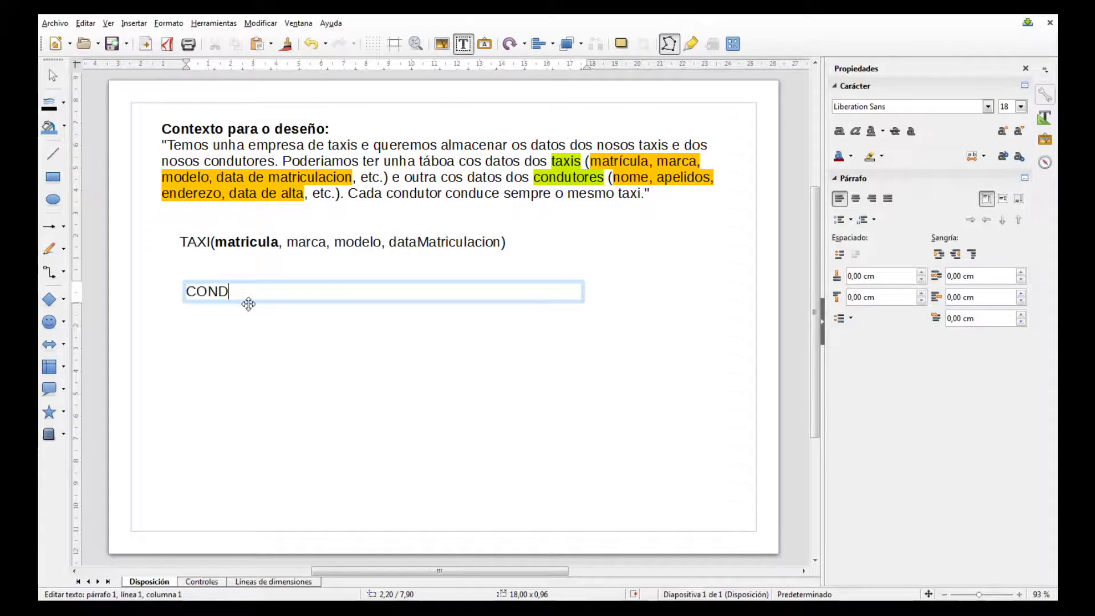
{"action": "type", "text": "UTOR("}
{"action": "type", "text": "DNI"}
{"action": "type", "text": ",nome, apelidos, enderezo"}
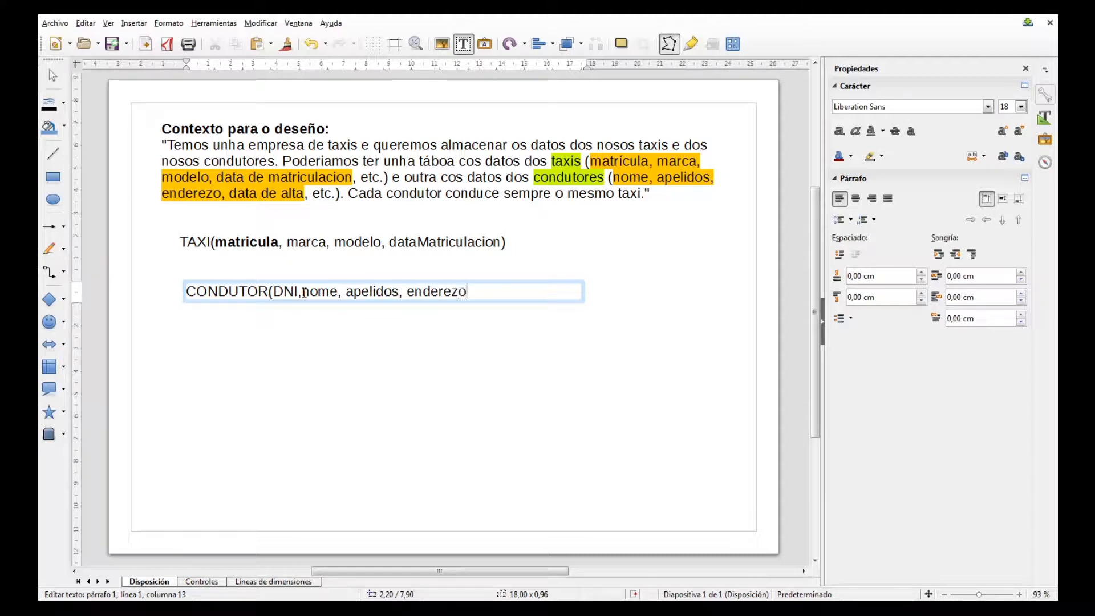
{"action": "type", "text": ", dataAlta"}
Widen the CONDUTOR text box to about 21.4 cm and append "matricula" after "dataAlta,".
{"action": "left_click", "coordinate": [473, 327]}
{"action": "left_click", "coordinate": [568, 294]}
{"action": "left_click", "coordinate": [587, 293]}
{"action": "left_click_drag", "start_coordinate": [587, 292], "coordinate": [664, 292]}
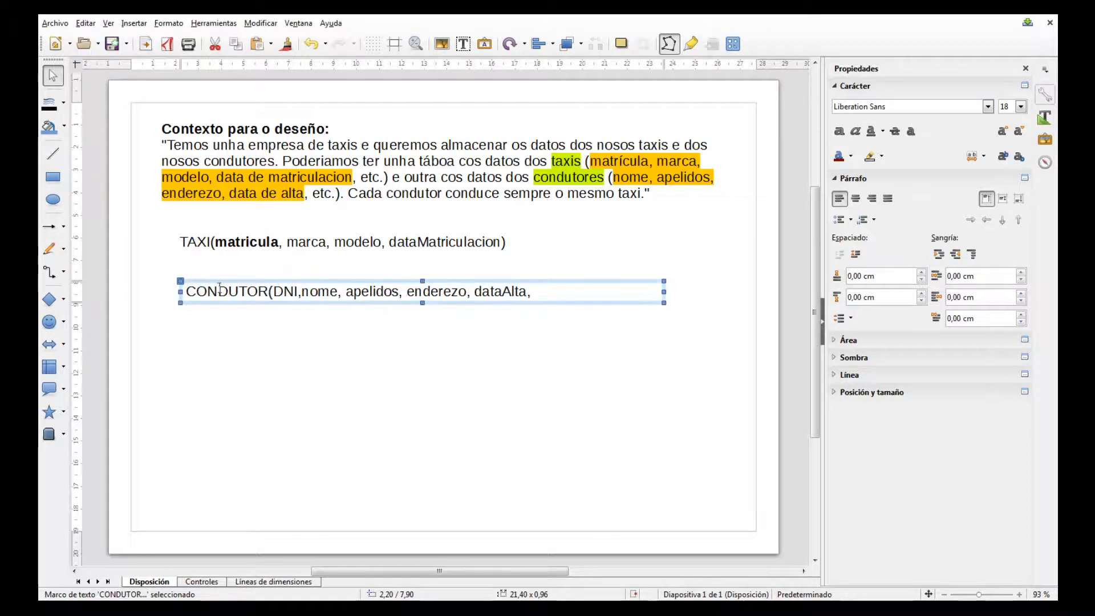
{"action": "left_click", "coordinate": [541, 296]}
{"action": "left_click", "coordinate": [533, 292]}
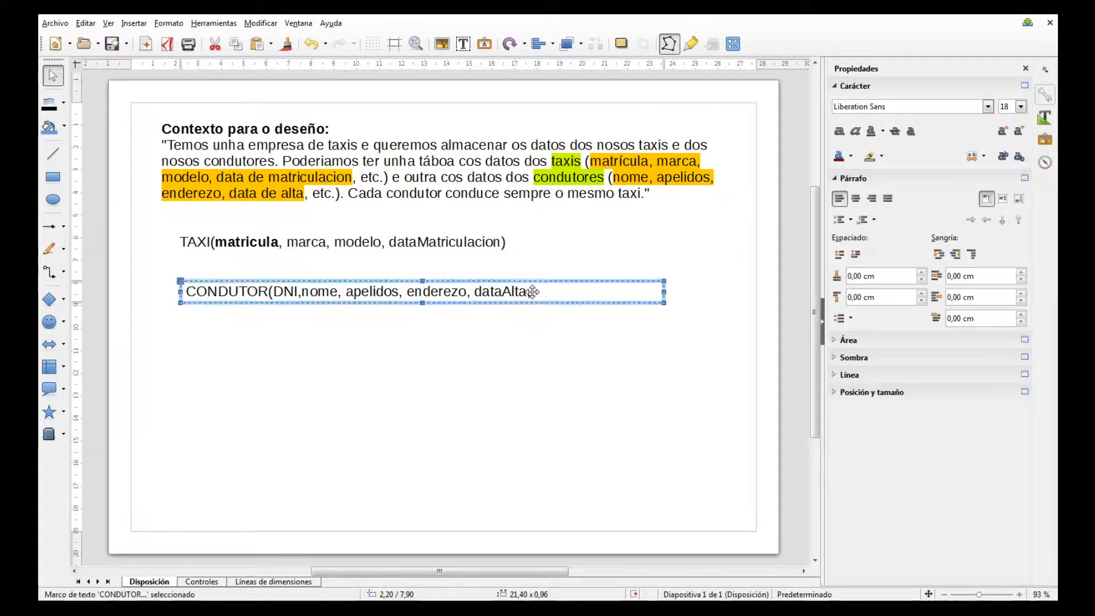
{"action": "type", "text": "matricula"}
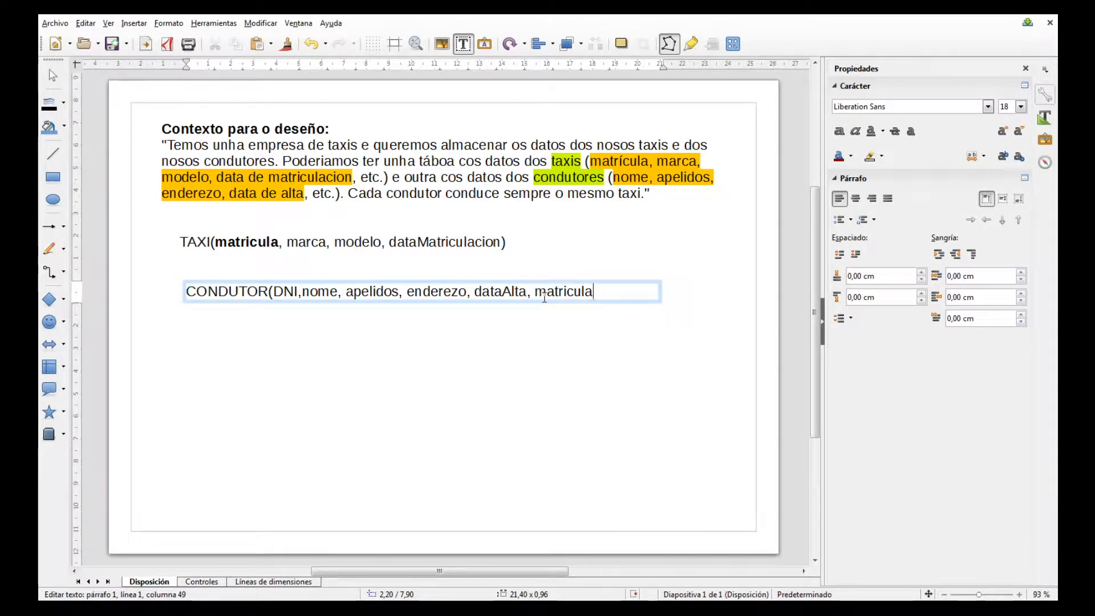
Italicize "matricula" in the CONDUTOR line and end the line with a closing parenthesis.
{"action": "double_click", "coordinate": [559, 289]}
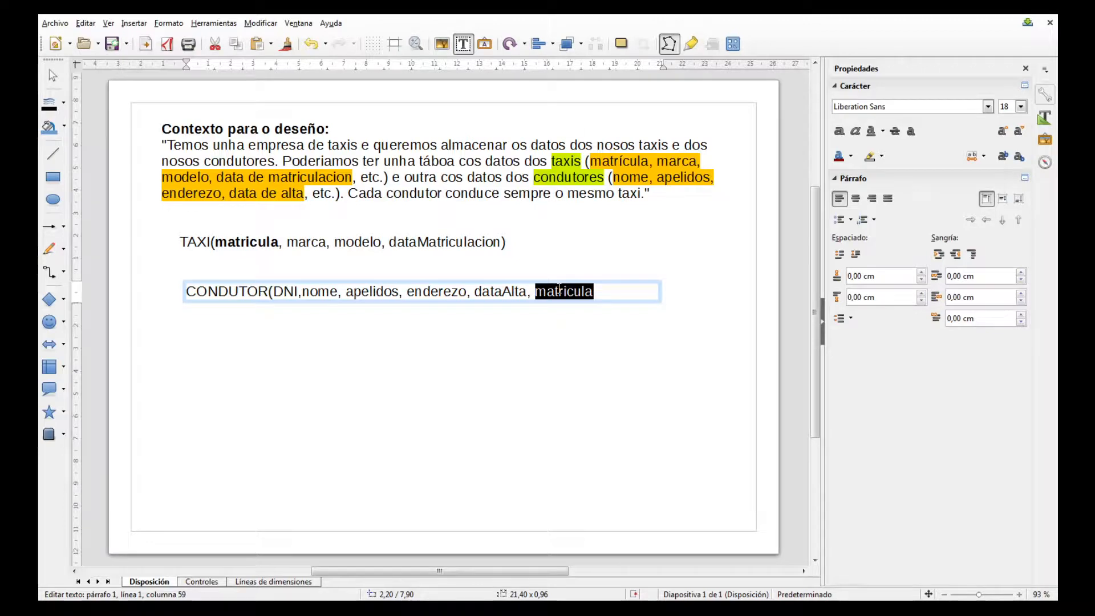
{"action": "left_click", "coordinate": [856, 131]}
{"action": "left_click", "coordinate": [621, 293]}
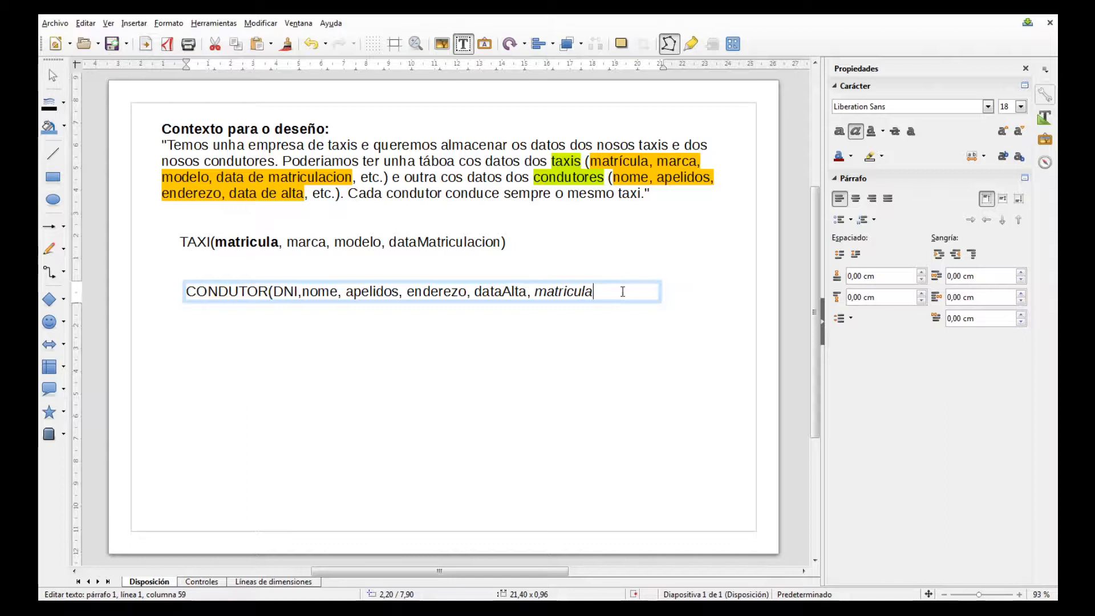
{"action": "type", "text": ")"}
{"action": "left_click", "coordinate": [518, 365]}
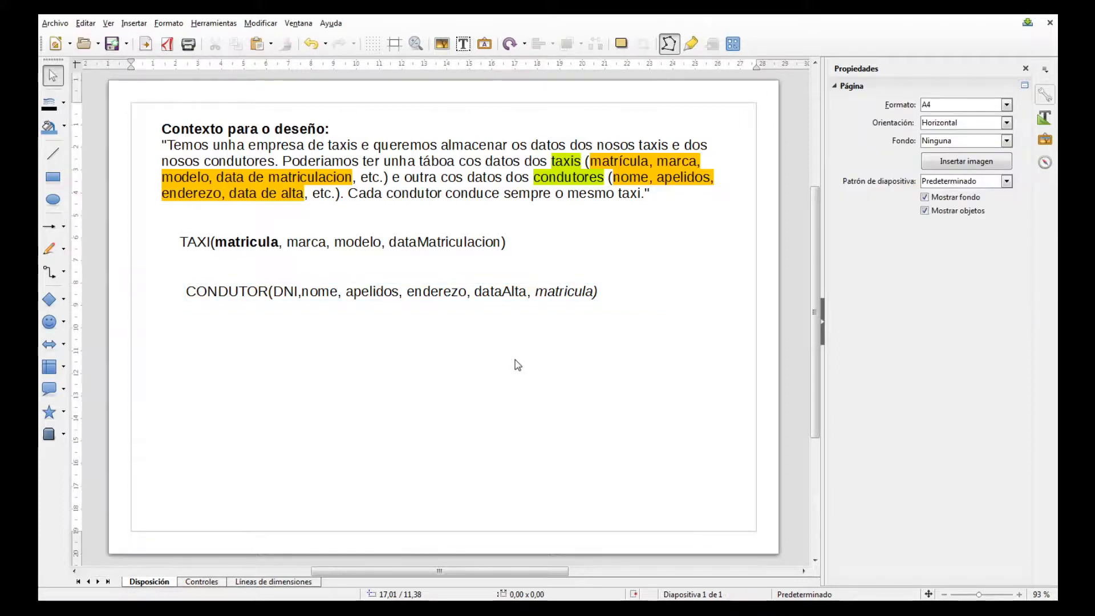
Make "DNI" bold in the CONDUTOR line and insert a space before "nome".
{"action": "double_click", "coordinate": [286, 291]}
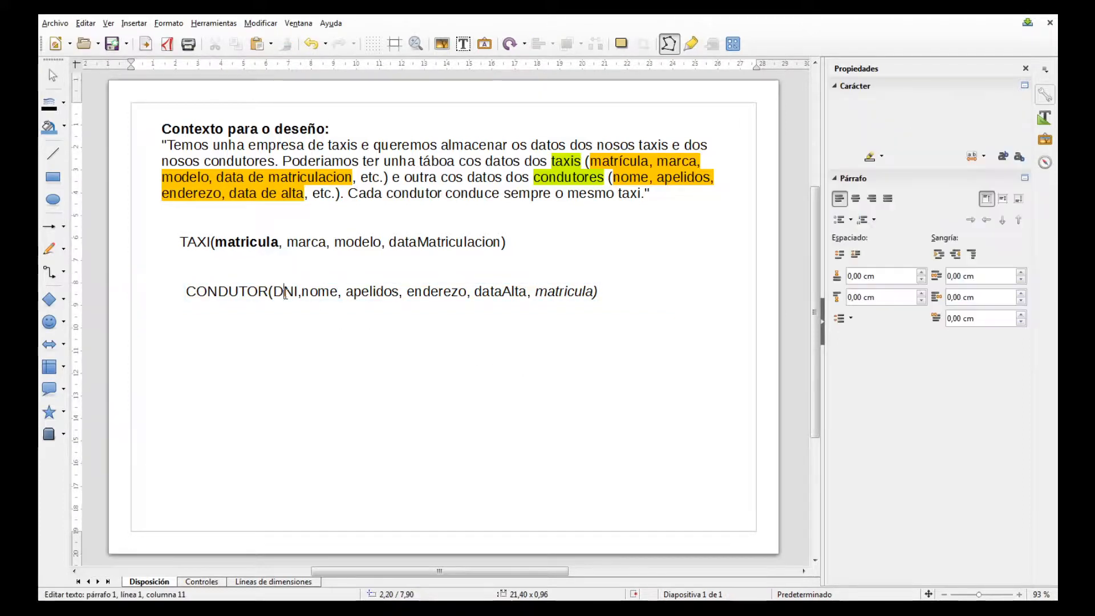
{"action": "left_click", "coordinate": [839, 130]}
{"action": "left_click", "coordinate": [306, 294]}
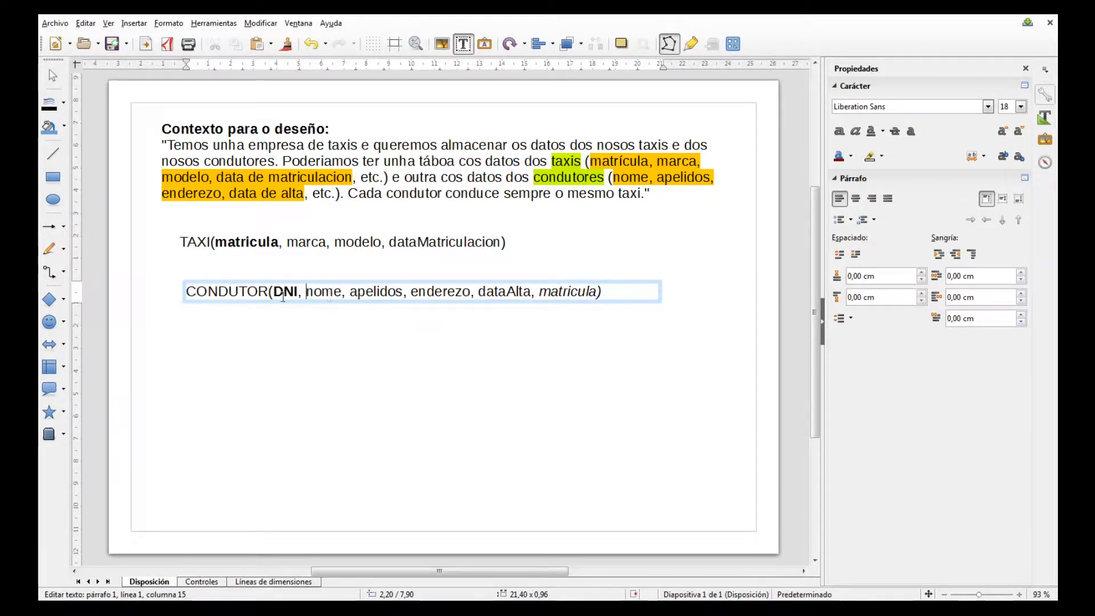
Replace "DNI" with lowercase "dni" in the CONDUTOR line.
{"action": "double_click", "coordinate": [559, 291]}
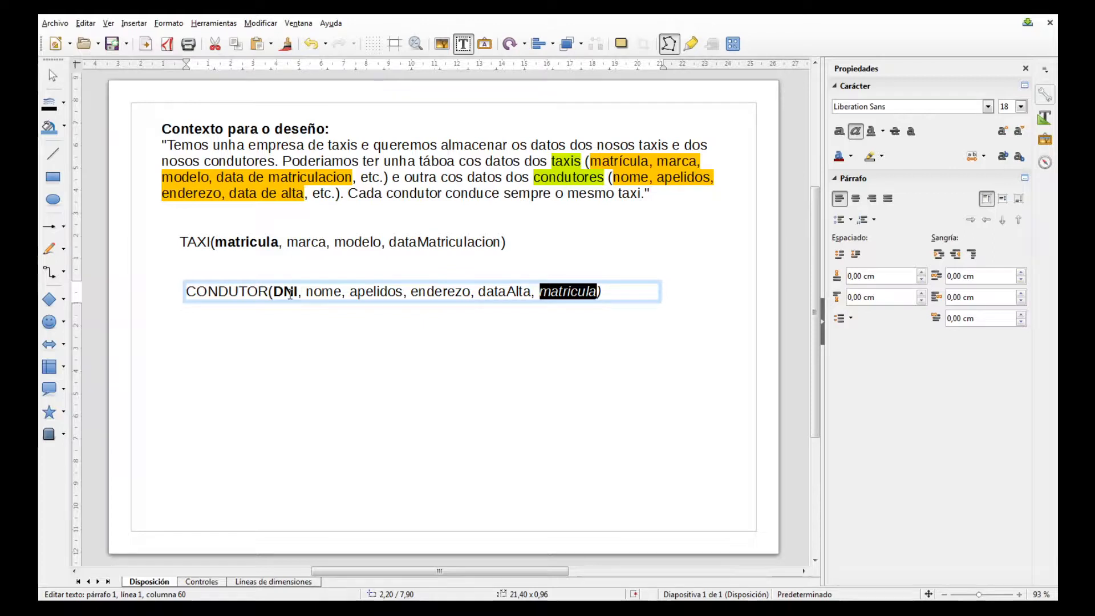
{"action": "double_click", "coordinate": [289, 293]}
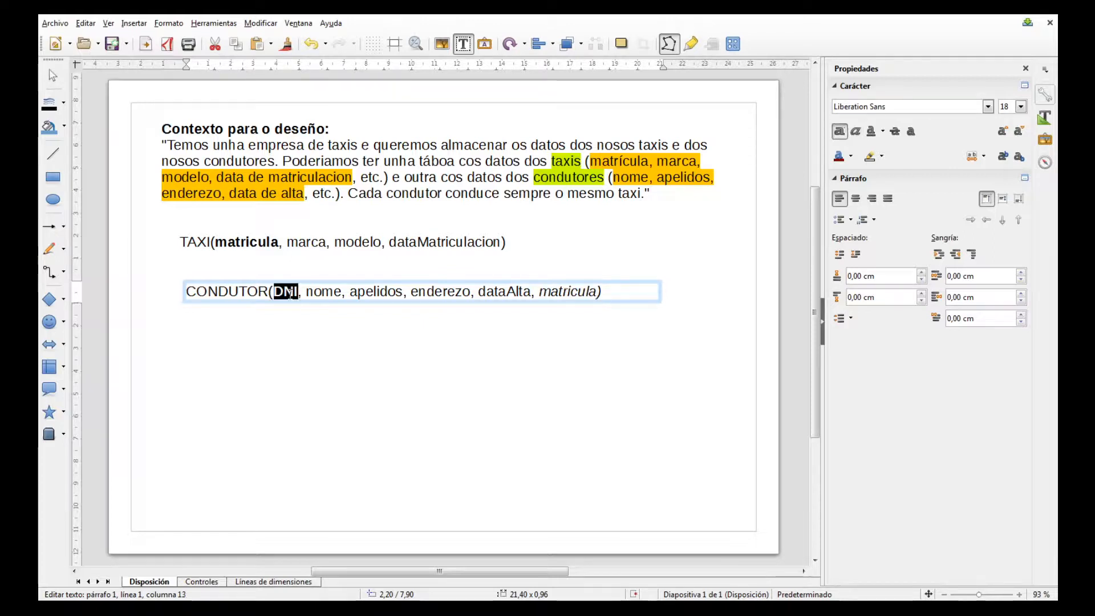
{"action": "type", "text": "dni"}
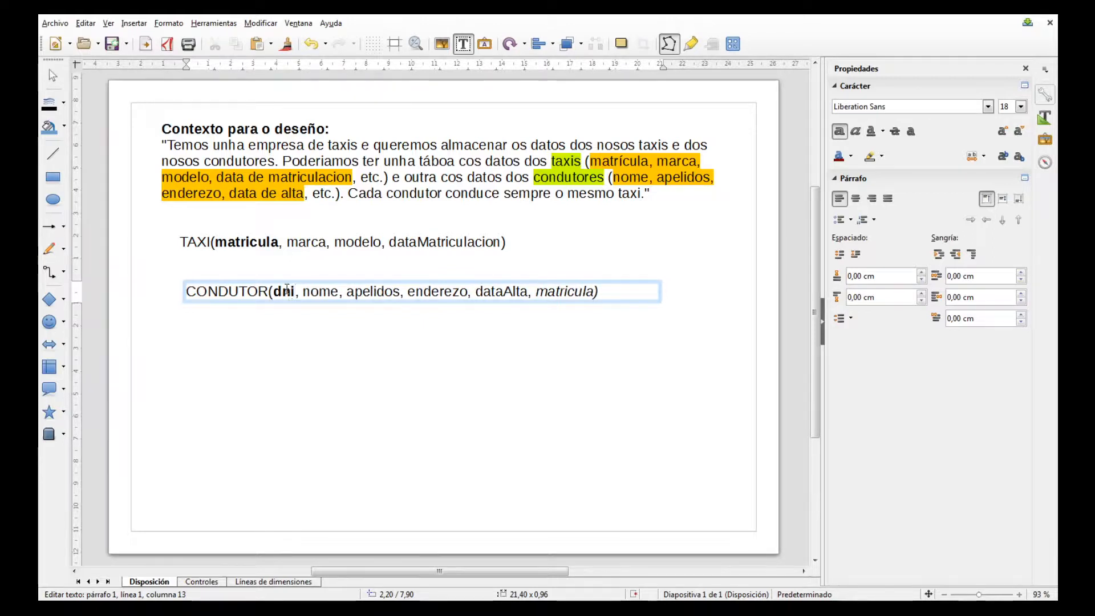
Add three glue points along the top edge of the CONDUTOR text box, above "matricula", "dataAlta" and "nome".
{"action": "left_click", "coordinate": [378, 330]}
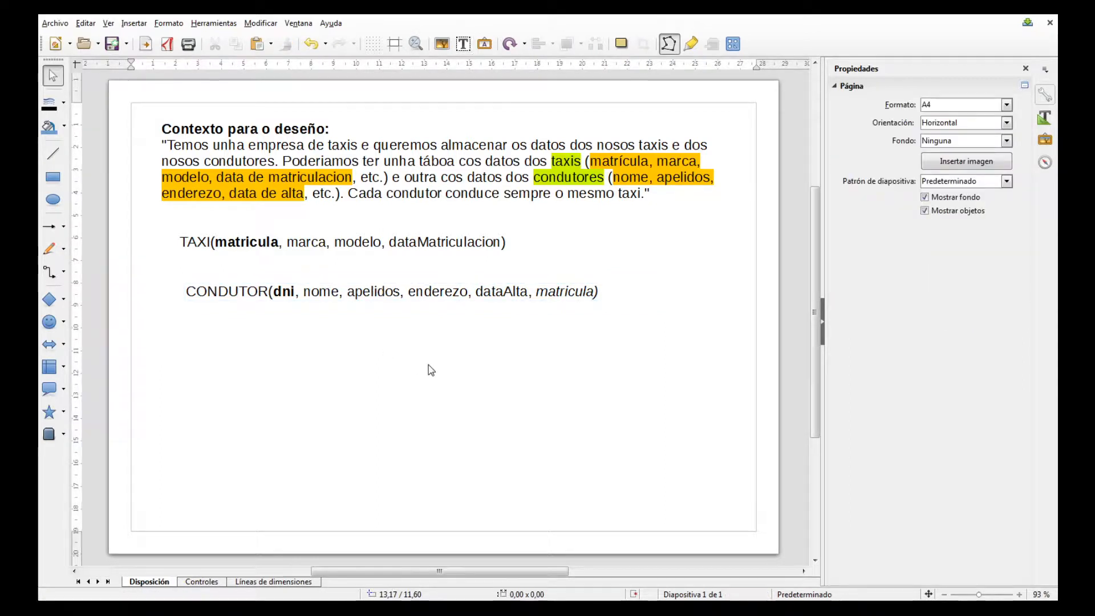
{"action": "left_click", "coordinate": [448, 298]}
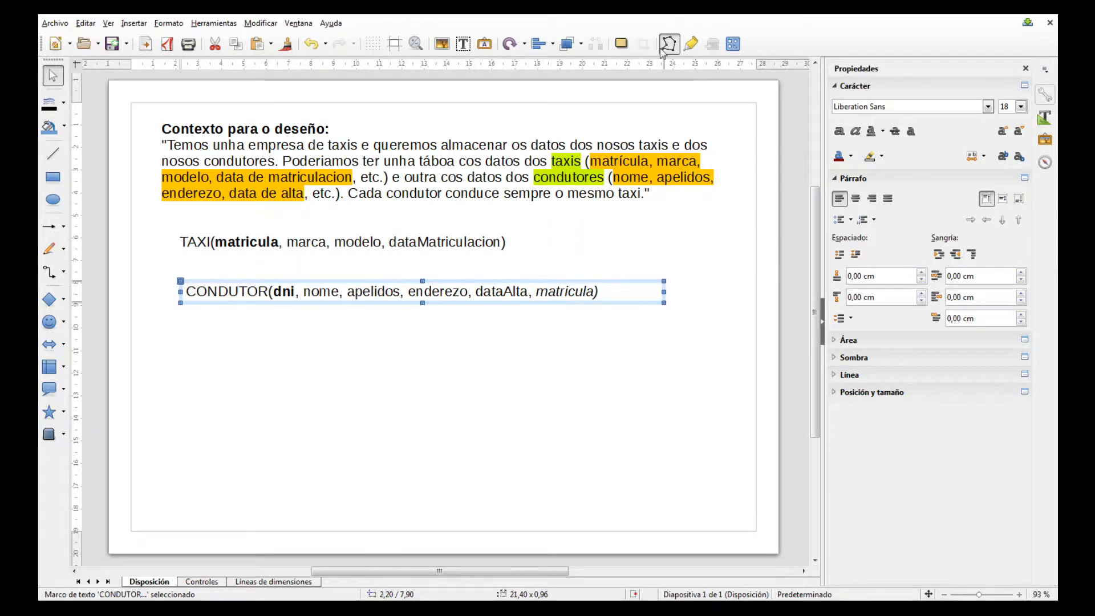
{"action": "left_click", "coordinate": [691, 45]}
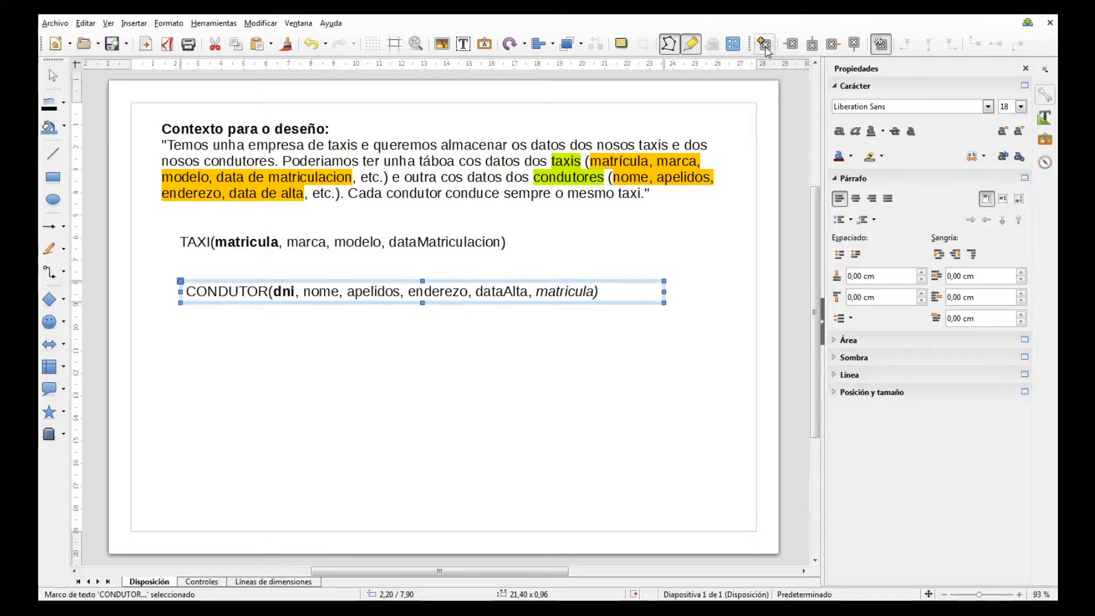
{"action": "left_click", "coordinate": [765, 46]}
{"action": "left_click", "coordinate": [566, 281]}
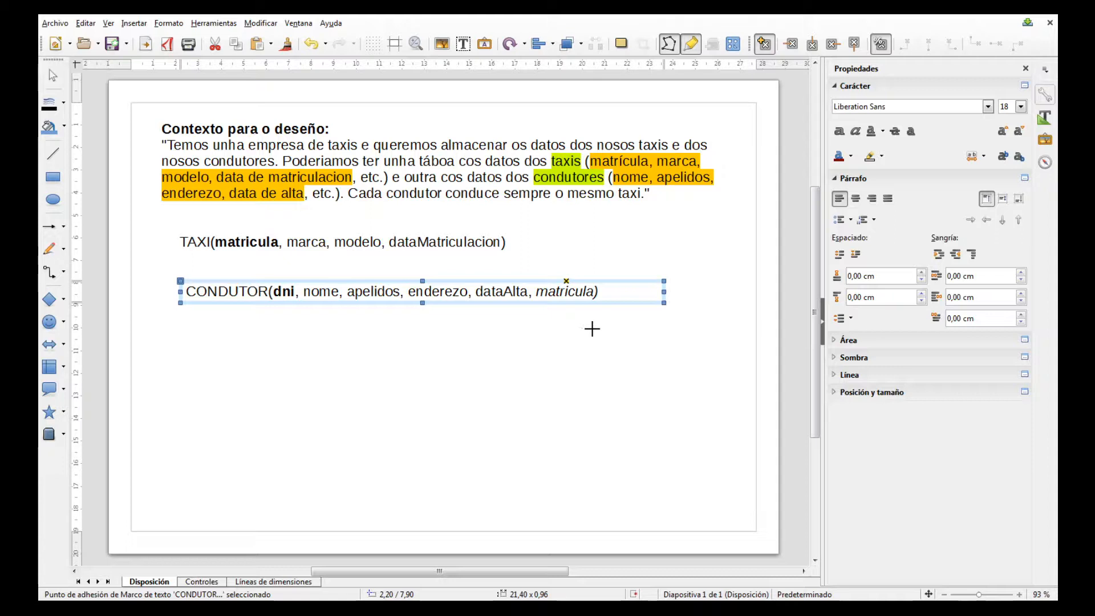
{"action": "left_click", "coordinate": [495, 282]}
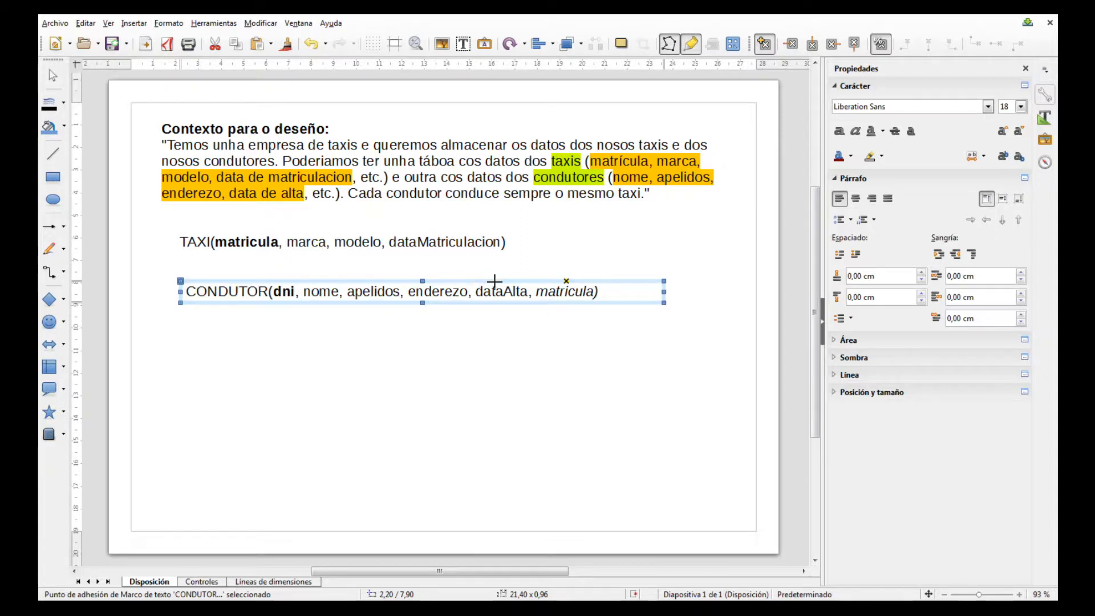
{"action": "left_click", "coordinate": [335, 281]}
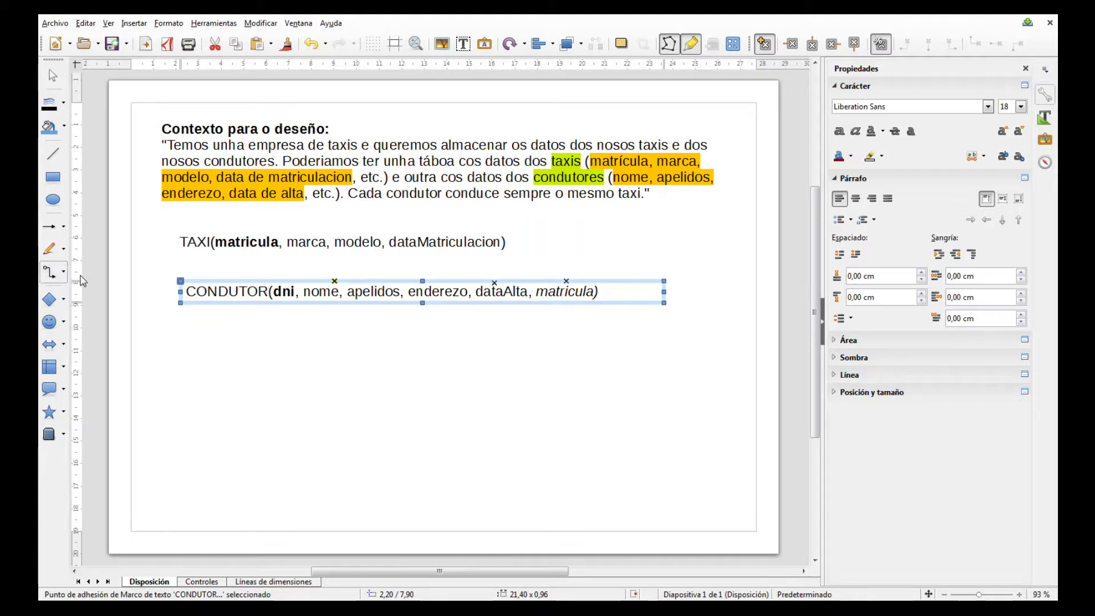
{"action": "key", "text": "Escape"}
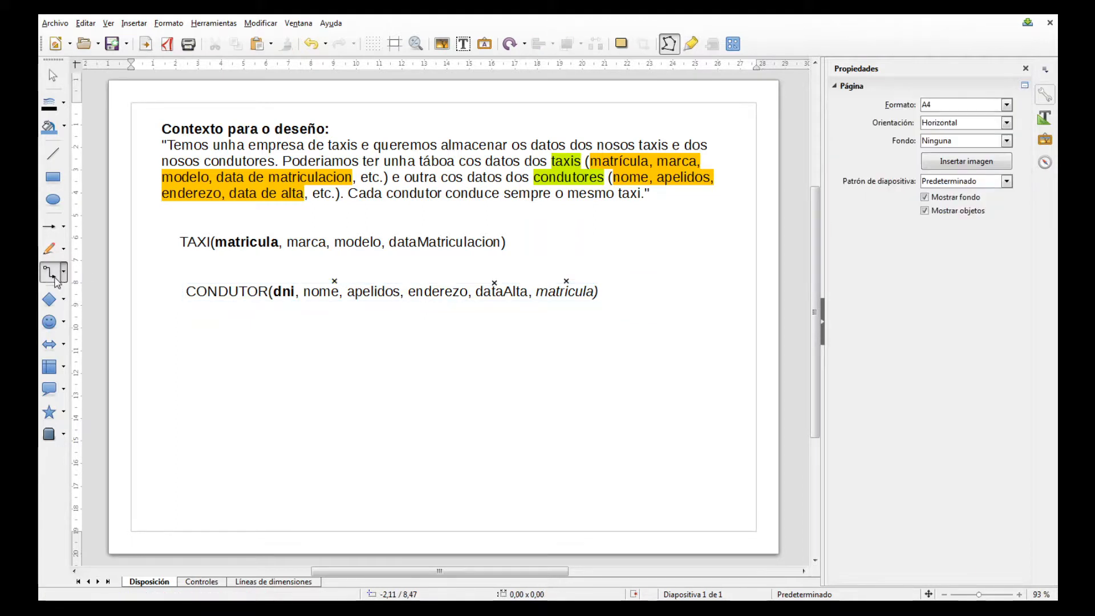
Draw an arrow-ended connector from the glue point above "matricula" in CONDUTOR to the left edge of the TAXI text box.
{"action": "left_click", "coordinate": [56, 278]}
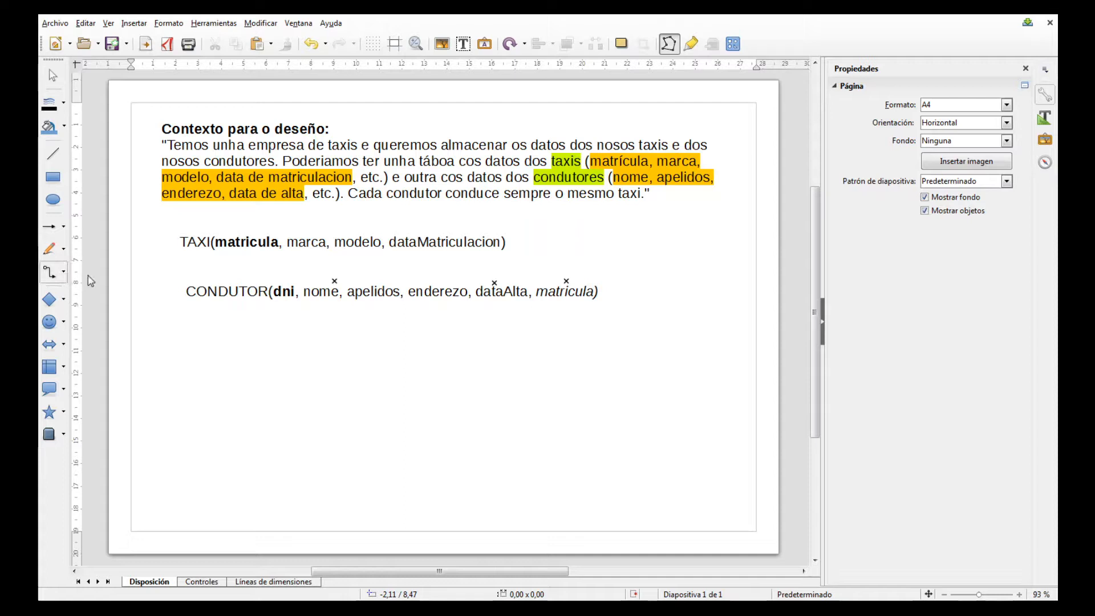
{"action": "left_click", "coordinate": [567, 280]}
{"action": "left_click", "coordinate": [567, 280]}
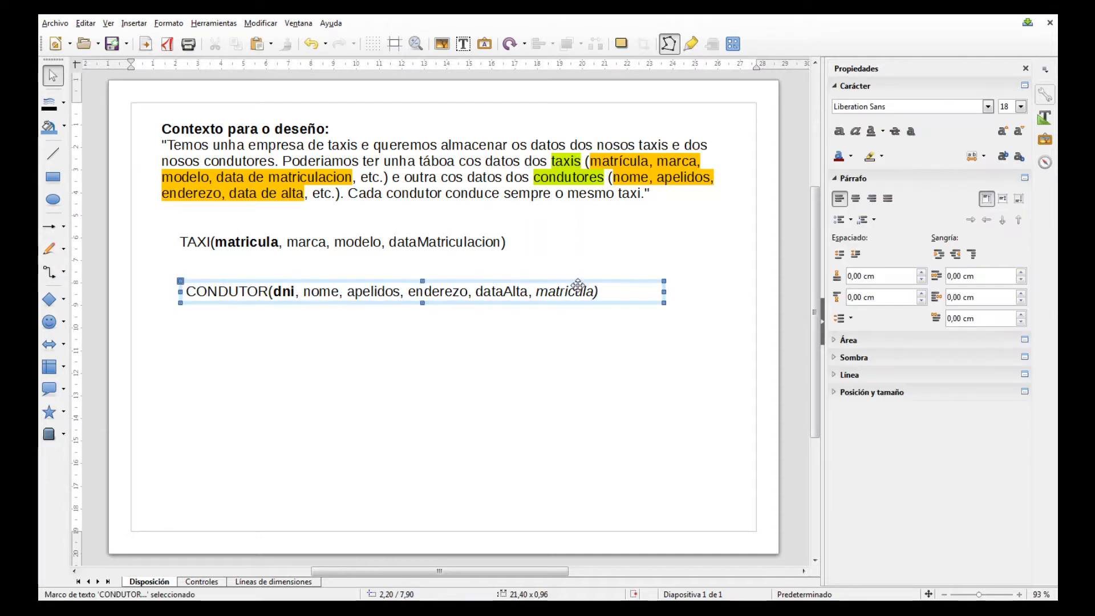
{"action": "left_click", "coordinate": [62, 279]}
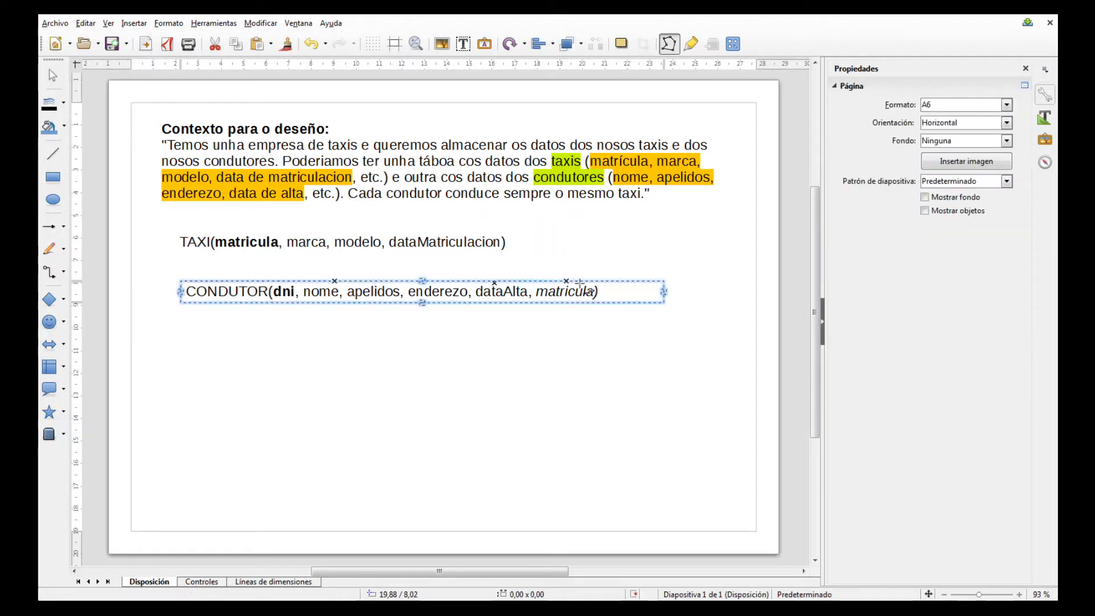
{"action": "mouse_move", "coordinate": [566, 280]}
{"action": "left_mouse_down"}
{"action": "mouse_move", "coordinate": [161, 244]}
{"action": "mouse_move", "coordinate": [182, 246]}
{"action": "left_mouse_up"}
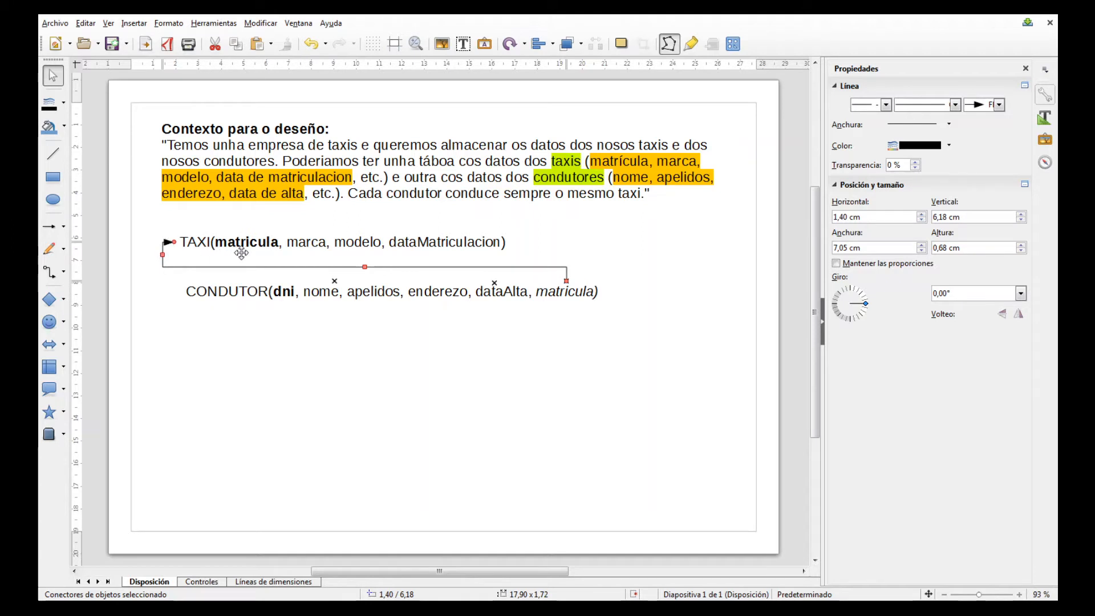
{"action": "left_click", "coordinate": [363, 383]}
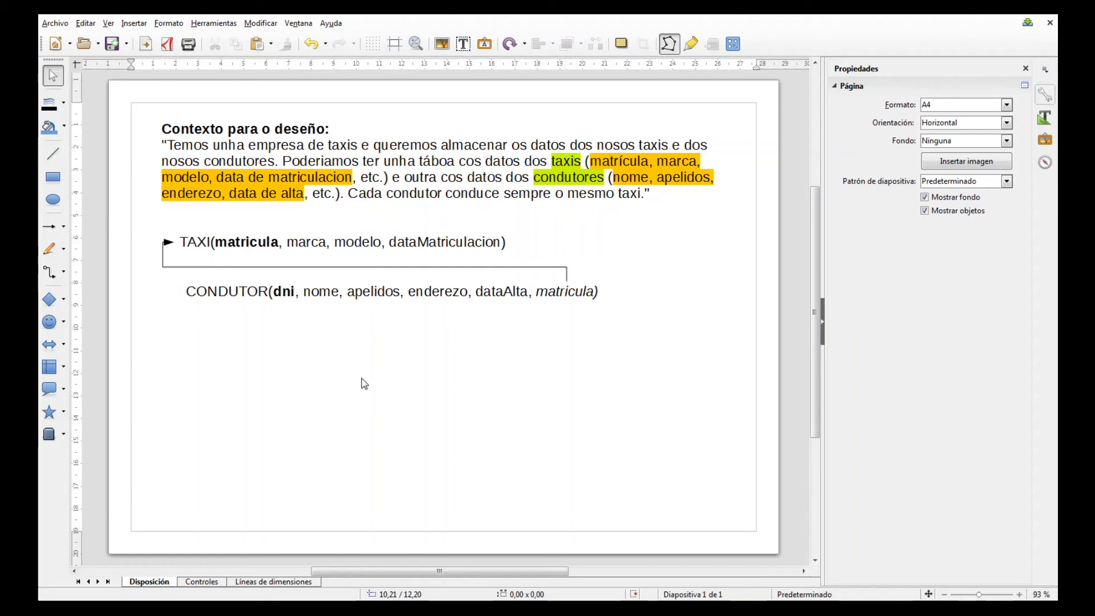